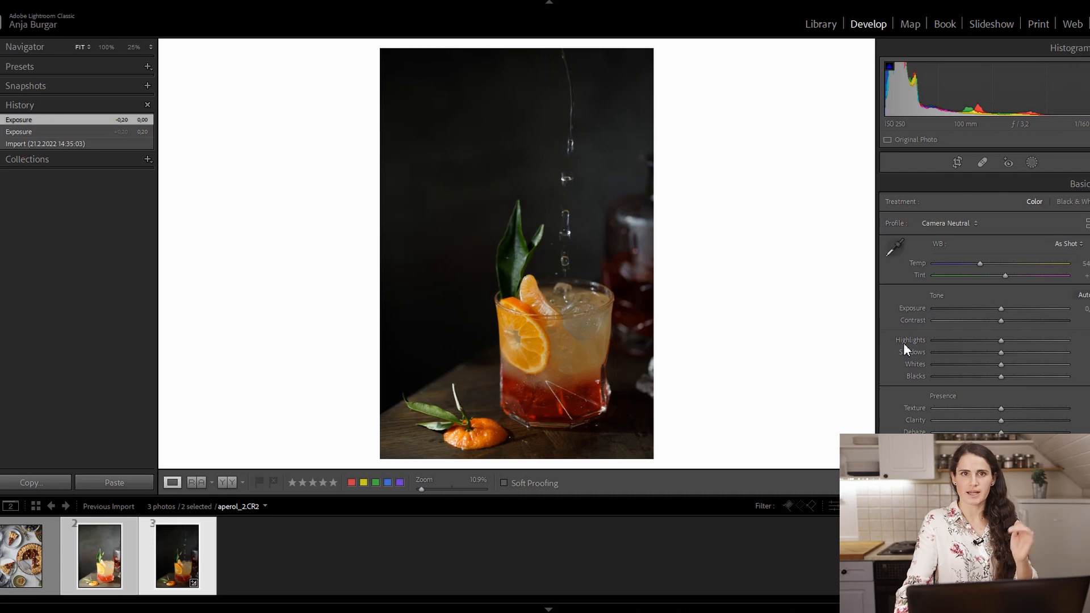
# Step: Raise the exposure of the drink photo with the pouring liquid, aperol_2.CR2, to +0.75
pyautogui.moveTo(999, 309); pyautogui.dragTo(1012, 311)
pyautogui.doubleClick(915, 308)
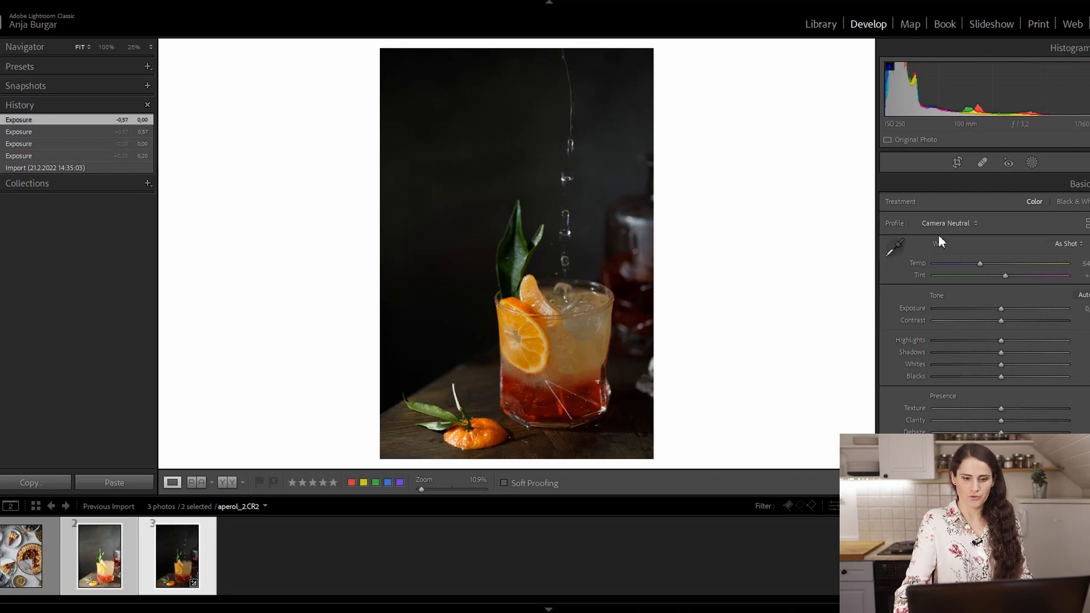
pyautogui.moveTo(1002, 309); pyautogui.dragTo(1012, 308)
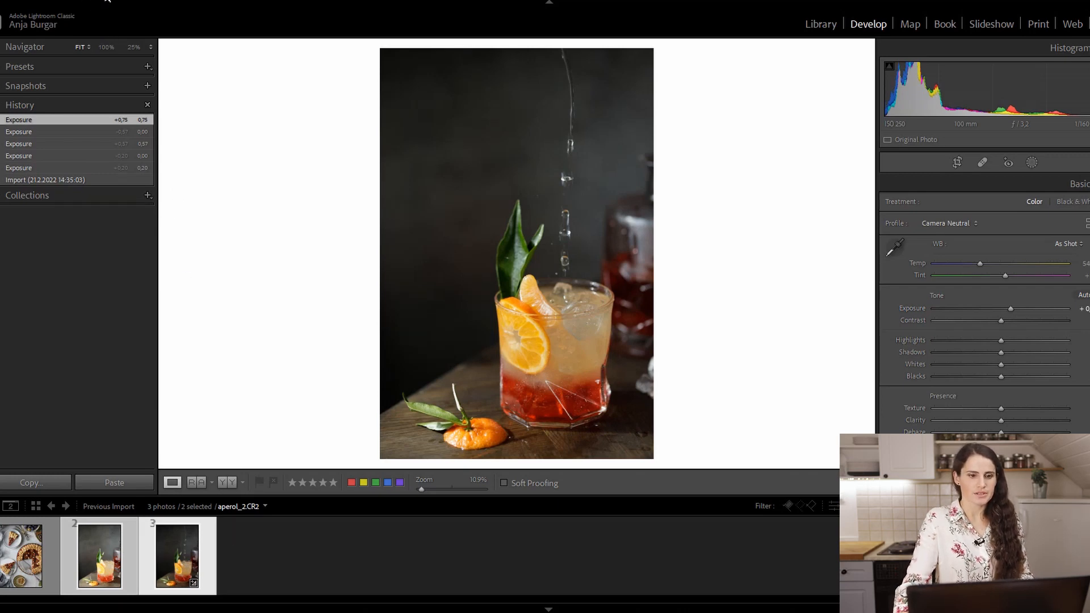
# Step: Match the total exposures of the two selected drink photos and compare them side by side in Survey view
pyautogui.click(107, 1)
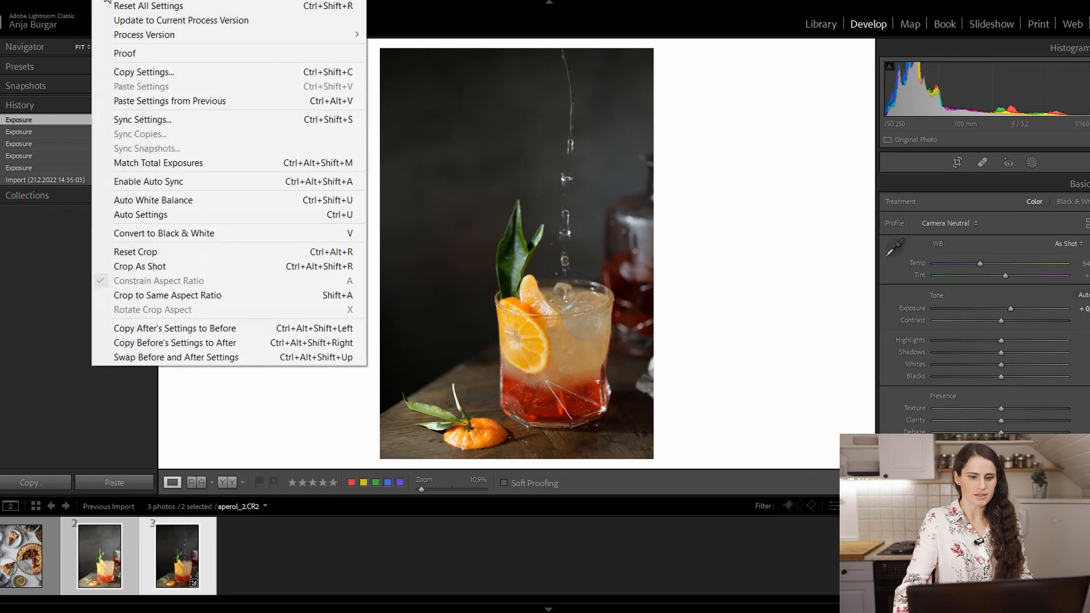
pyautogui.click(125, 166)
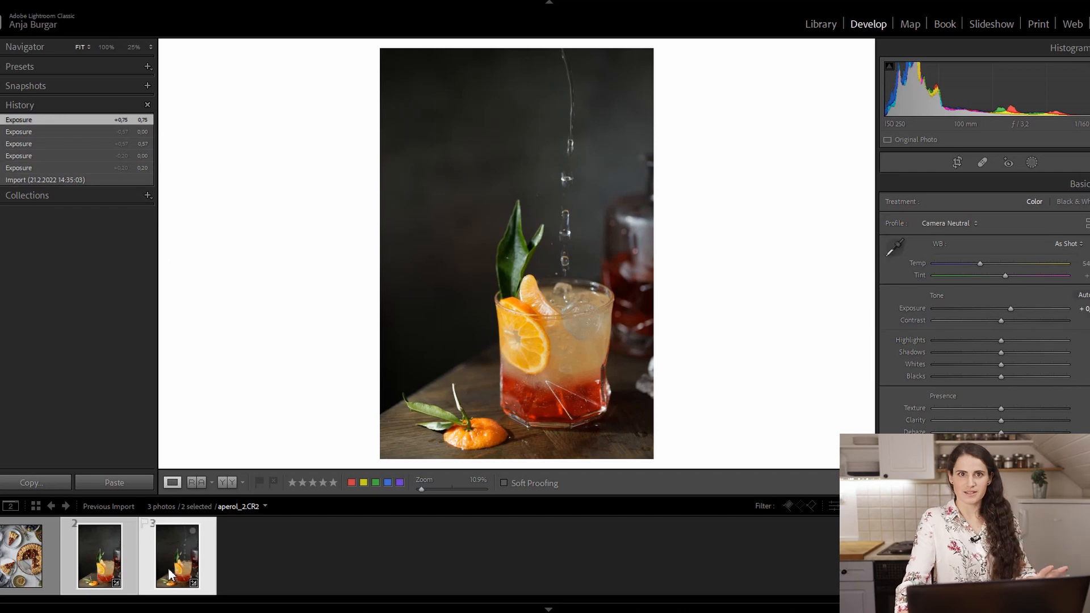
pyautogui.press('n')
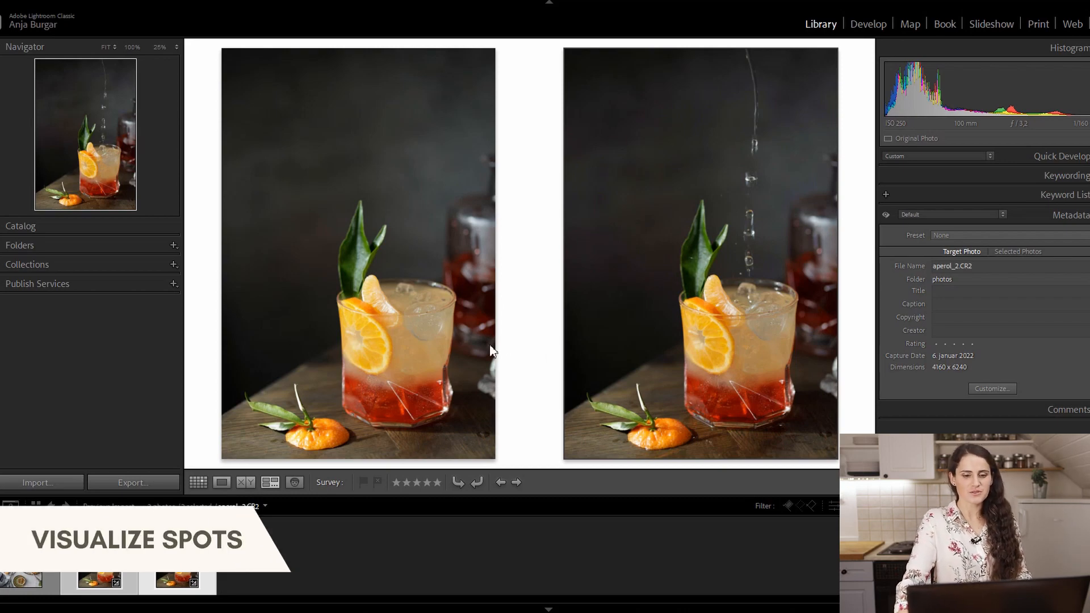
# Step: Open plum_pie.CR2 in the Develop module and rotate it counterclockwise twice to turn it upside down
pyautogui.click(20, 576)
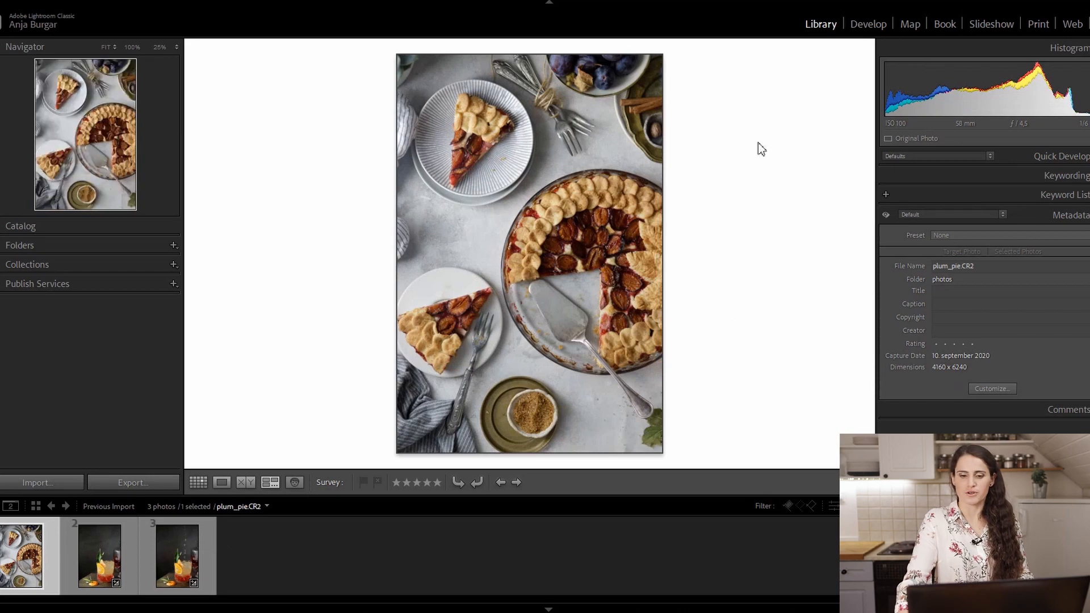
pyautogui.click(854, 24)
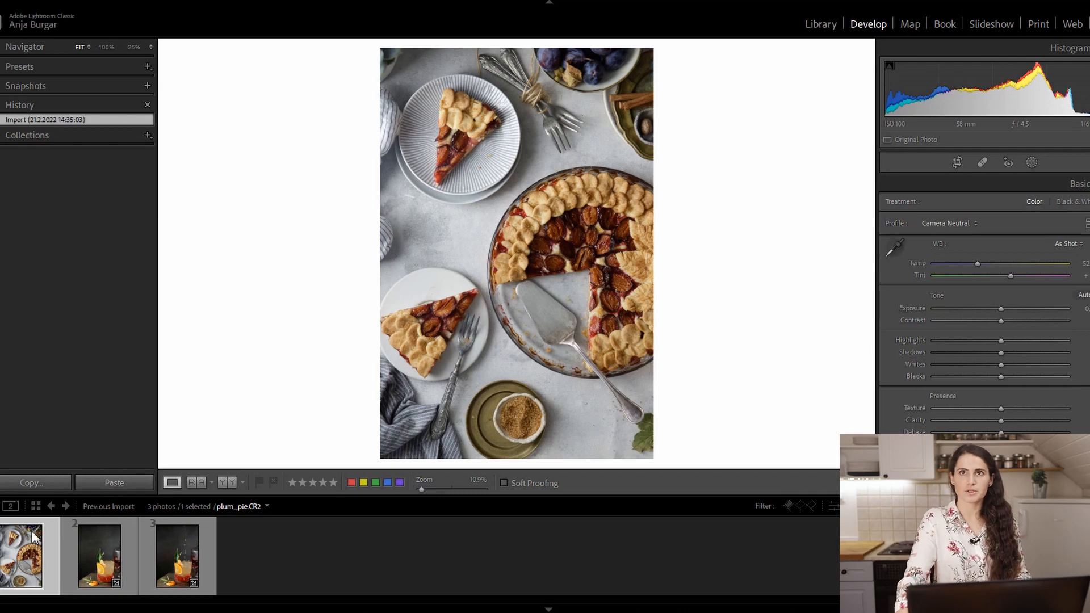
pyautogui.rightClick(22, 561)
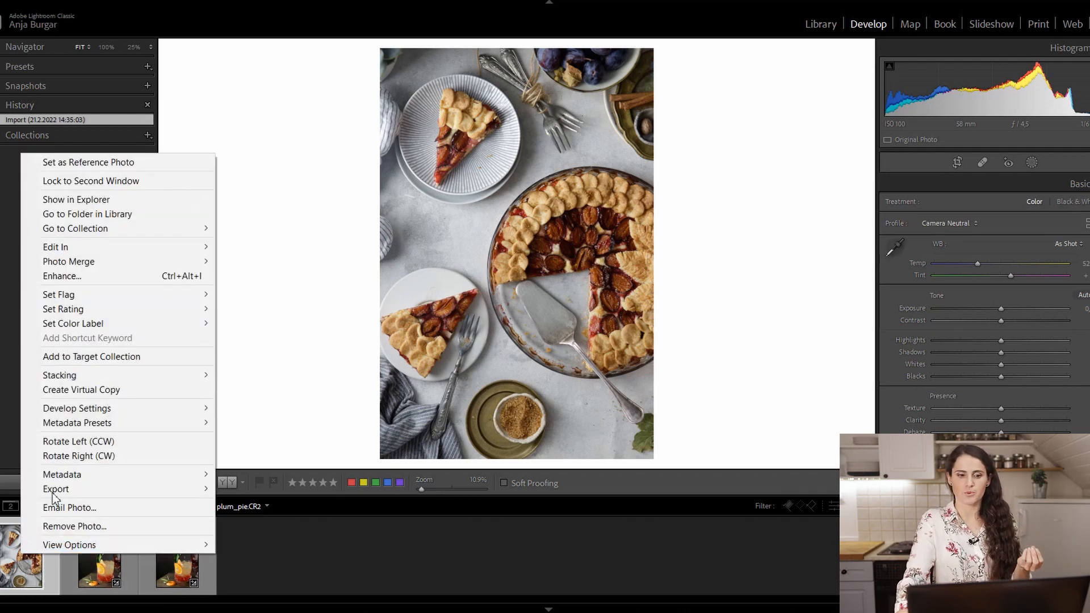
pyautogui.click(71, 444)
pyautogui.rightClick(28, 571)
pyautogui.click(68, 446)
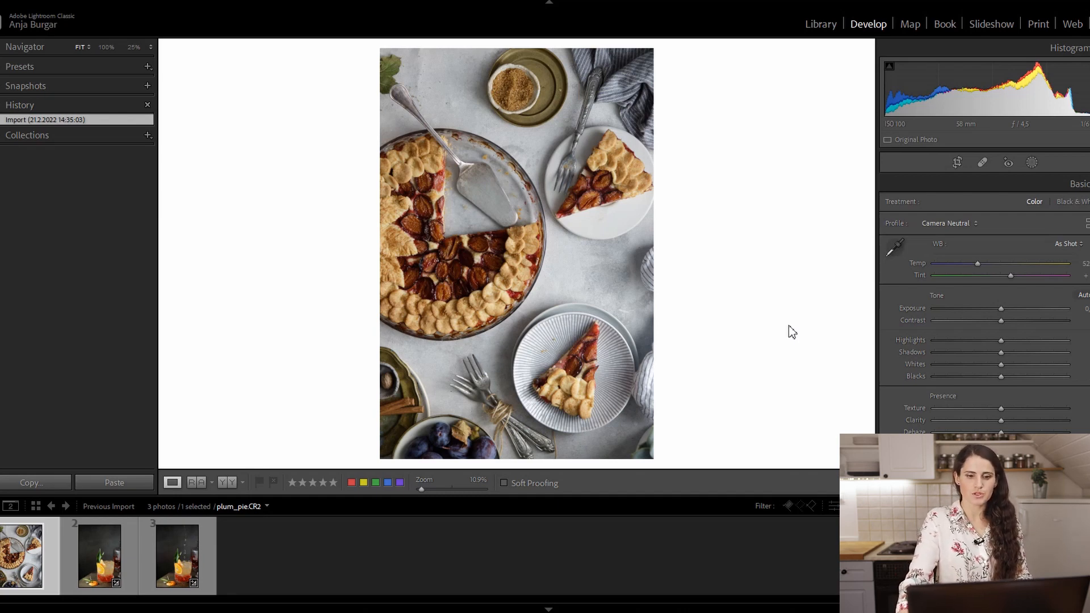
# Step: Activate Spot Removal on the pie photo, turn on Visualize Spots and fine-tune its threshold
pyautogui.click(982, 163)
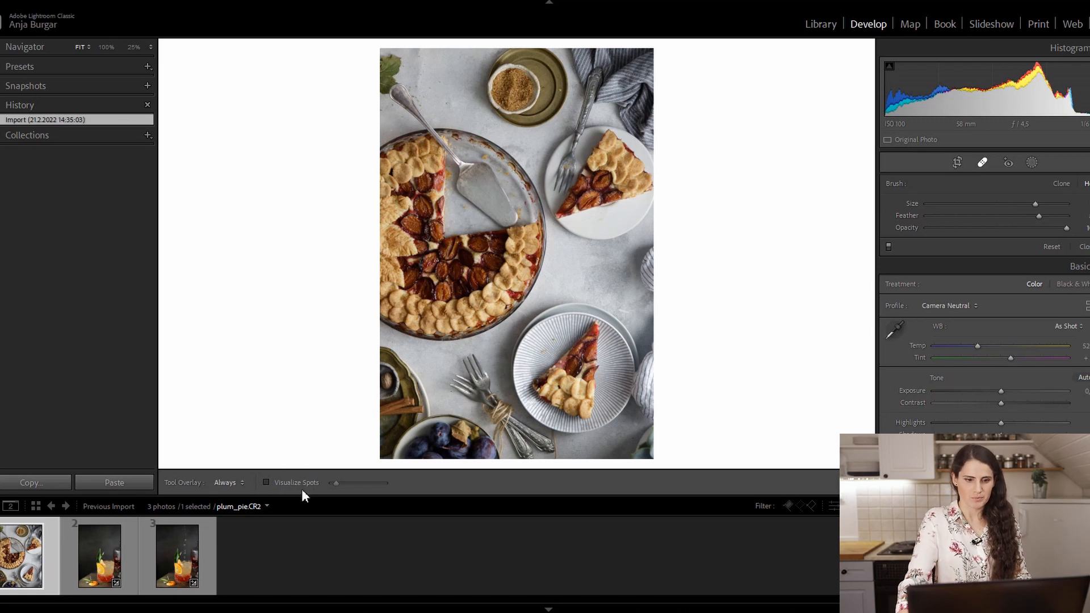
pyautogui.click(266, 482)
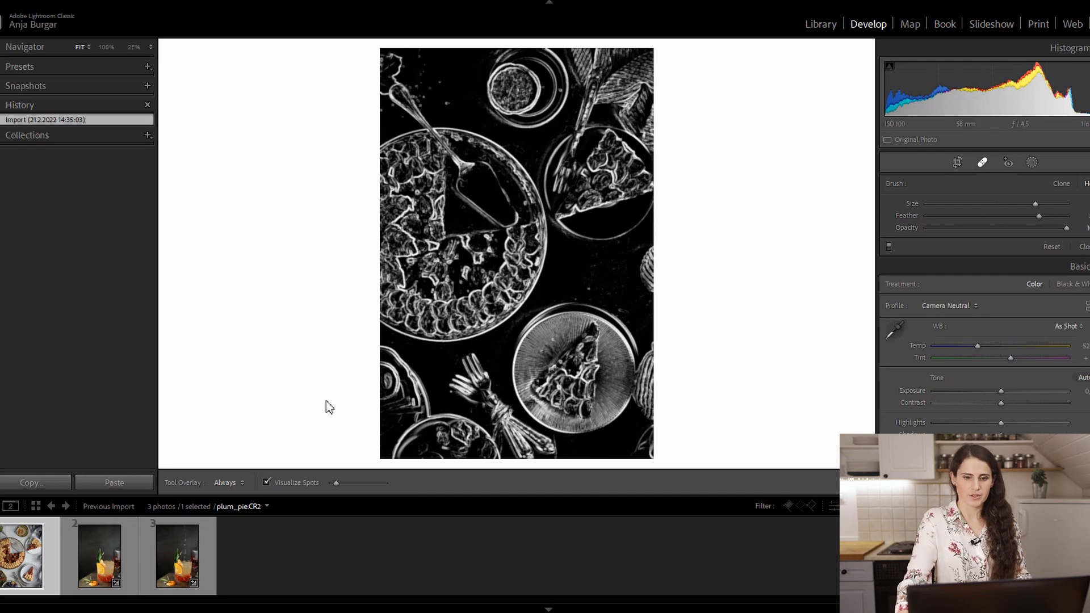
pyautogui.moveTo(336, 482)
pyautogui.mouseDown()
pyautogui.moveTo(369, 483)
pyautogui.moveTo(335, 483)
pyautogui.mouseUp()
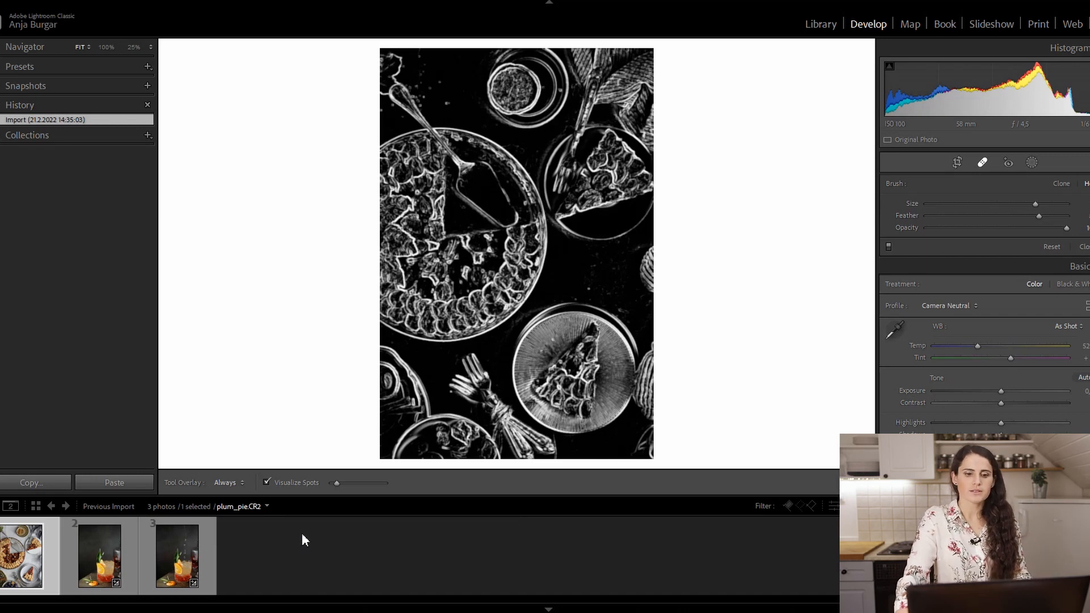
# Step: Compare the pie photo with and without Visualize Spots, checking the backdrop around the lower plate at 25% zoom
pyautogui.click(287, 482)
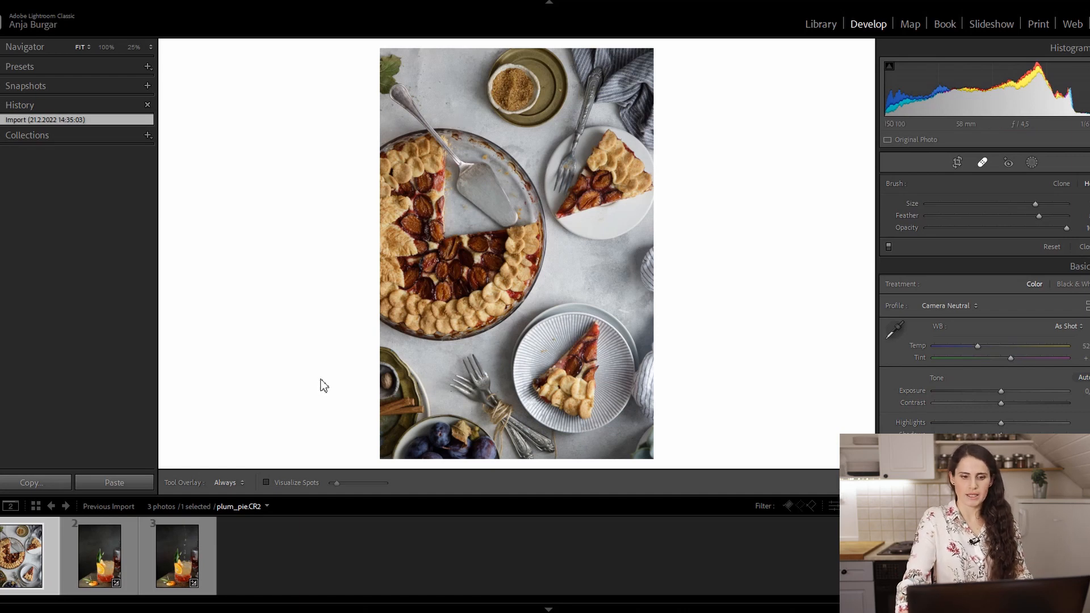
pyautogui.click(278, 484)
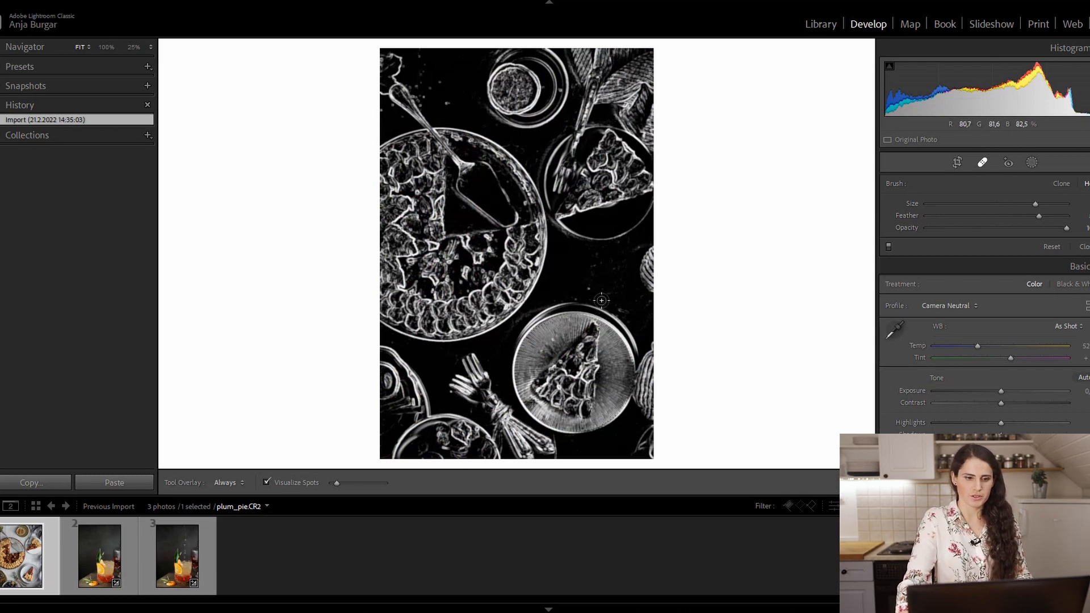
pyautogui.click(134, 48)
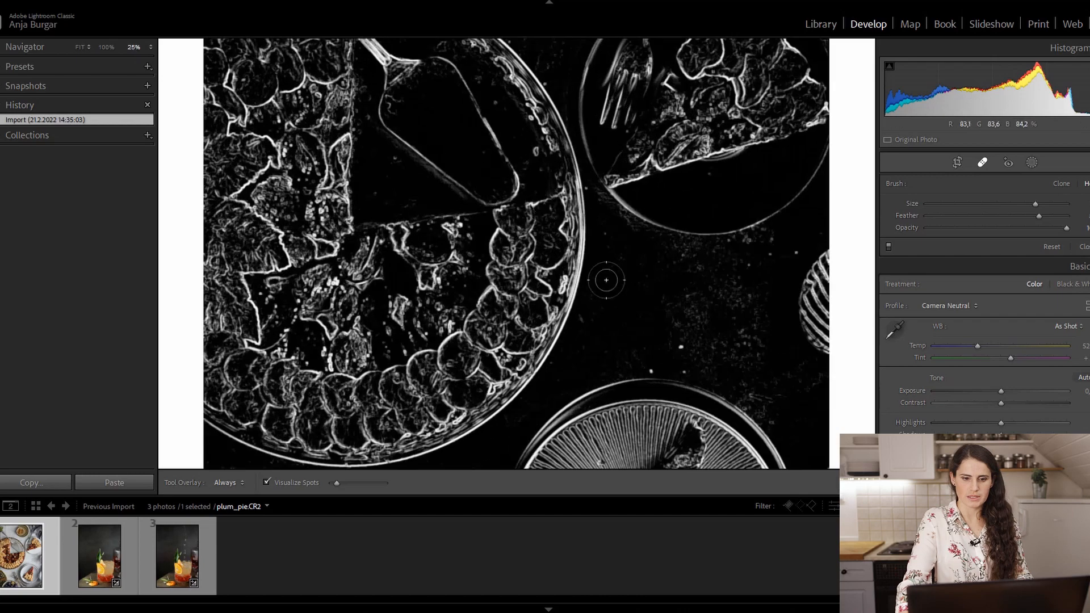
pyautogui.moveTo(657, 373); pyautogui.dragTo(616, 275)
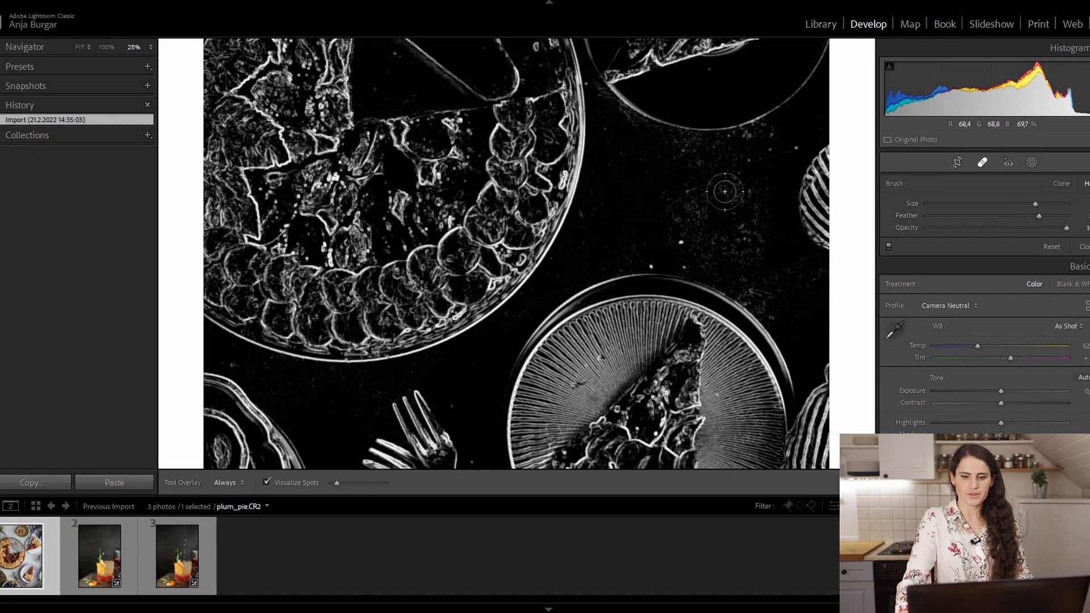
pyautogui.click(268, 482)
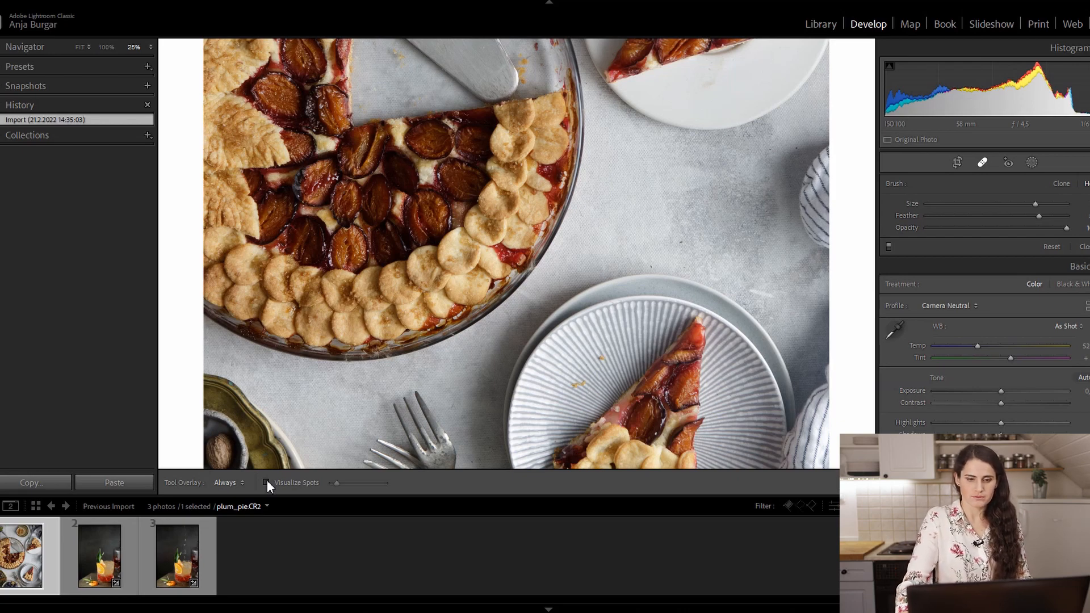
pyautogui.click(266, 482)
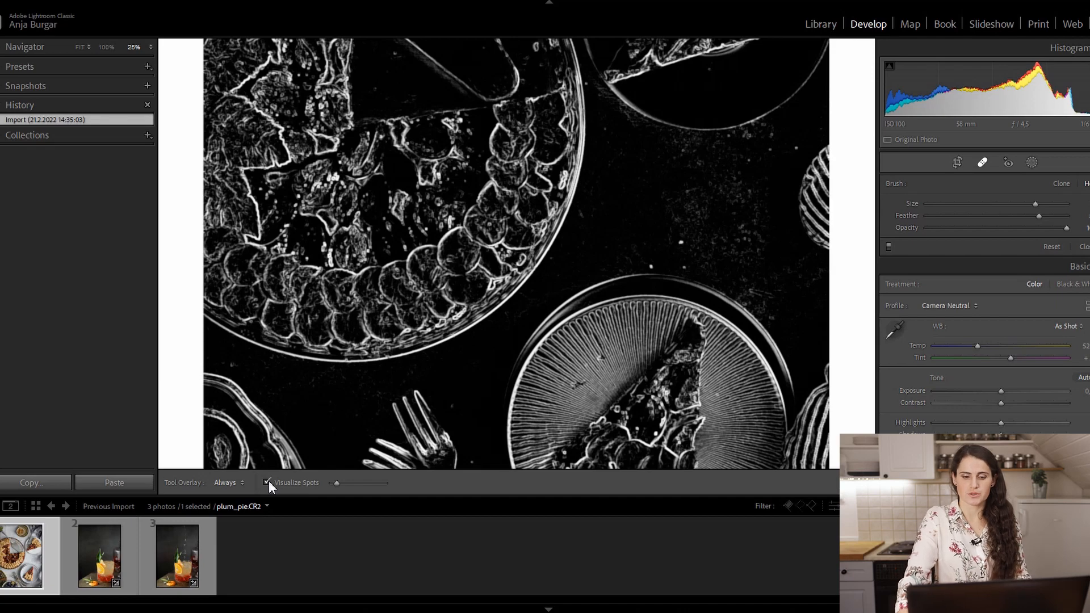
pyautogui.click(268, 482)
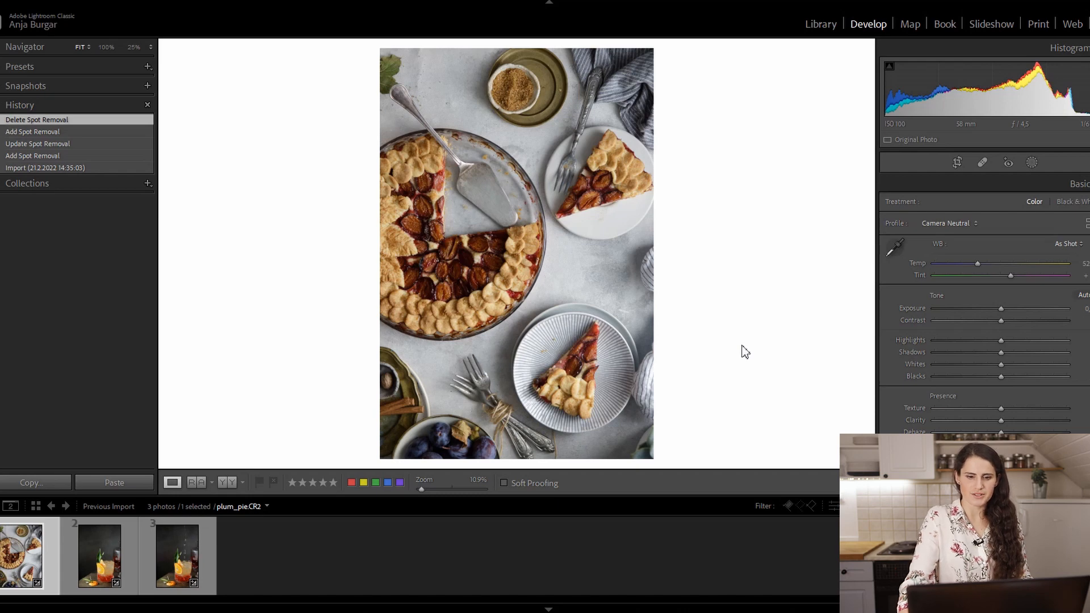
# Step: Start a new brush mask on the pie photo with Auto Mask off and a smaller brush size
pyautogui.click(1029, 162)
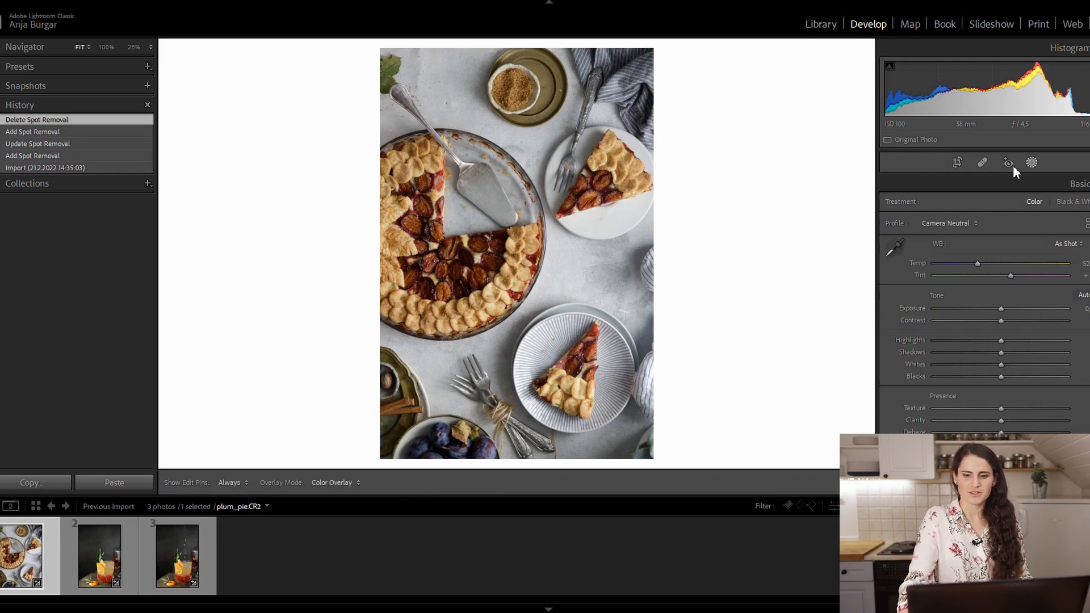
pyautogui.click(915, 237)
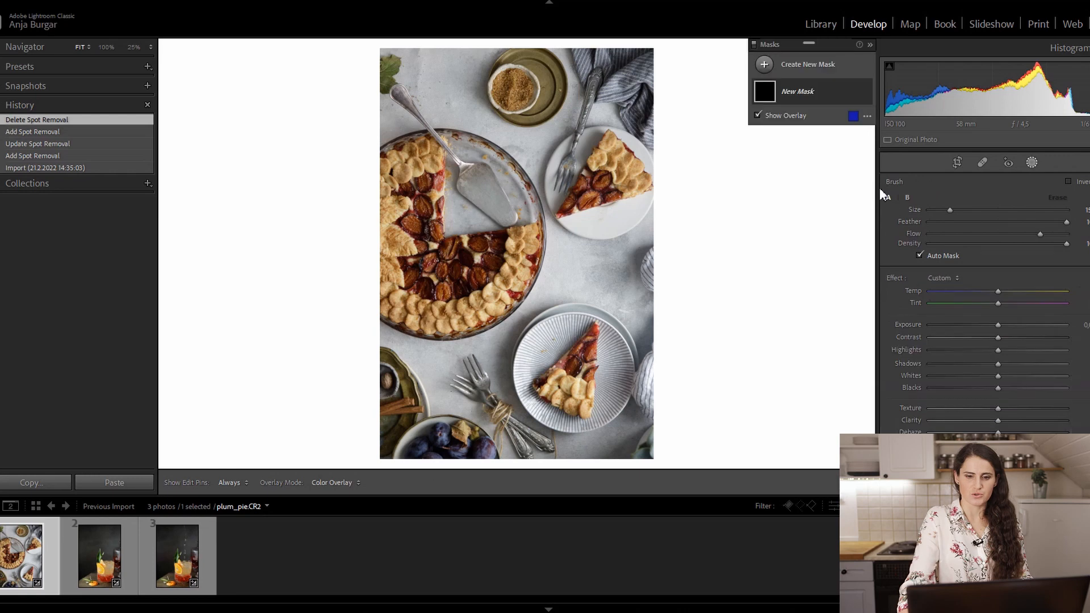
pyautogui.click(919, 256)
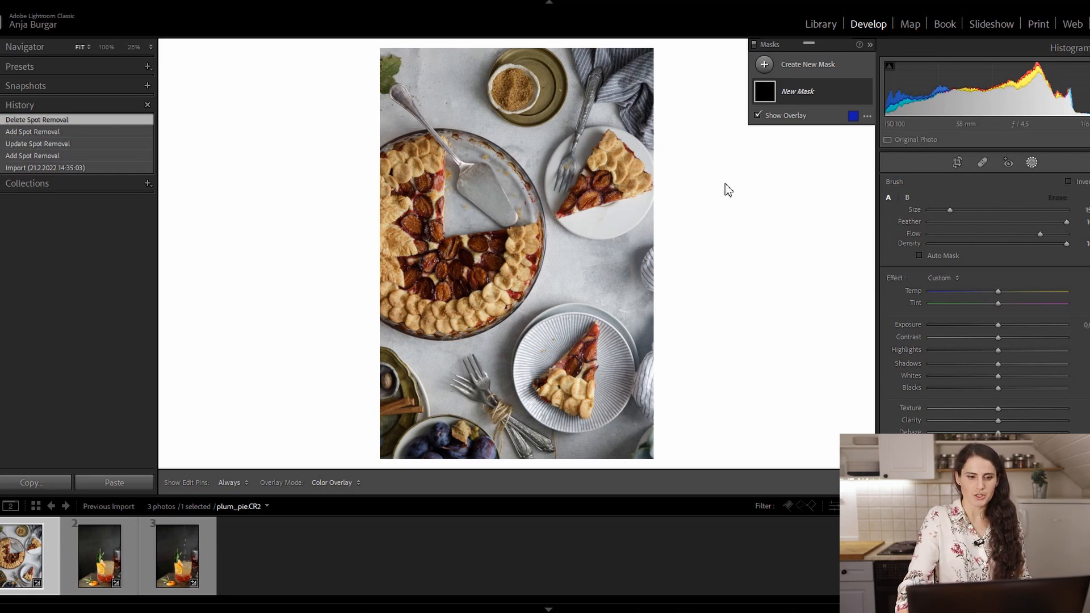
pyautogui.press('[')
pyautogui.press('[')
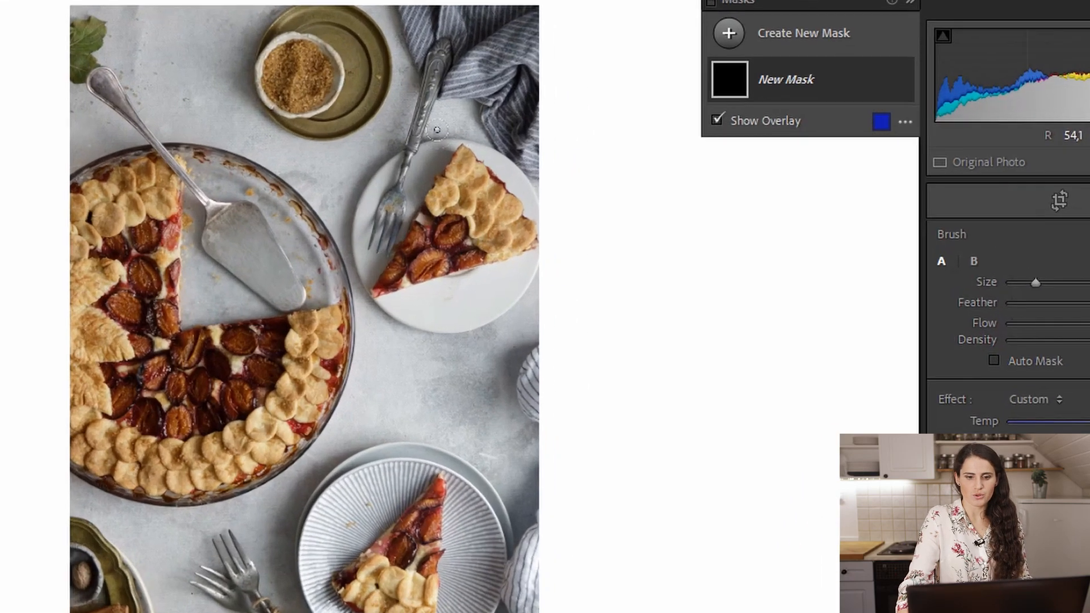
# Step: Paint the mask over the pie slice on the upper plate and erase excess mask beside the slice
pyautogui.moveTo(611, 135); pyautogui.dragTo(584, 139)
pyautogui.moveTo(423, 162)
pyautogui.mouseDown()
pyautogui.moveTo(395, 195)
pyautogui.moveTo(392, 295)
pyautogui.moveTo(482, 272)
pyautogui.moveTo(488, 213)
pyautogui.moveTo(476, 193)
pyautogui.moveTo(514, 187)
pyautogui.moveTo(530, 227)
pyautogui.mouseUp()
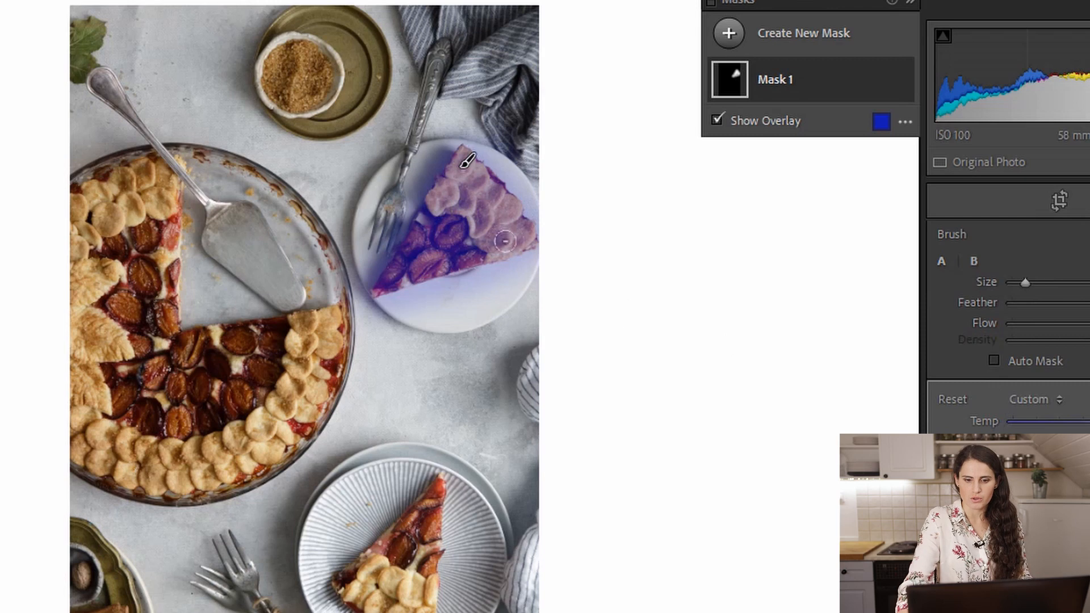
pyautogui.press('alt')
pyautogui.moveTo(439, 281)
pyautogui.mouseDown()
pyautogui.moveTo(378, 304)
pyautogui.moveTo(484, 277)
pyautogui.moveTo(530, 245)
pyautogui.moveTo(443, 299)
pyautogui.mouseUp()
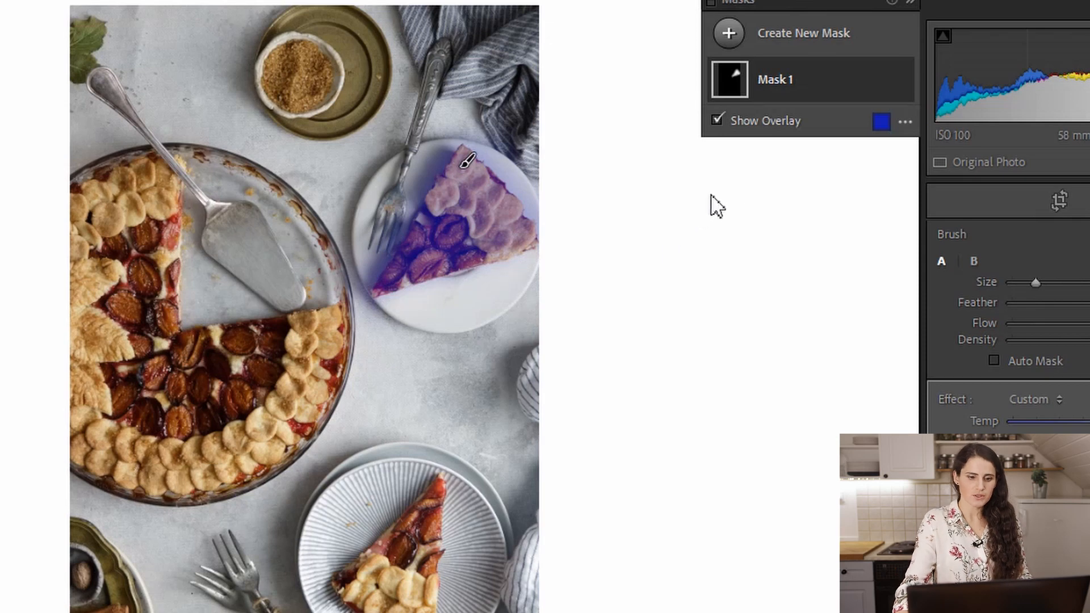
# Step: Hide Mask 1 and create a second brush mask
pyautogui.moveTo(865, 85)
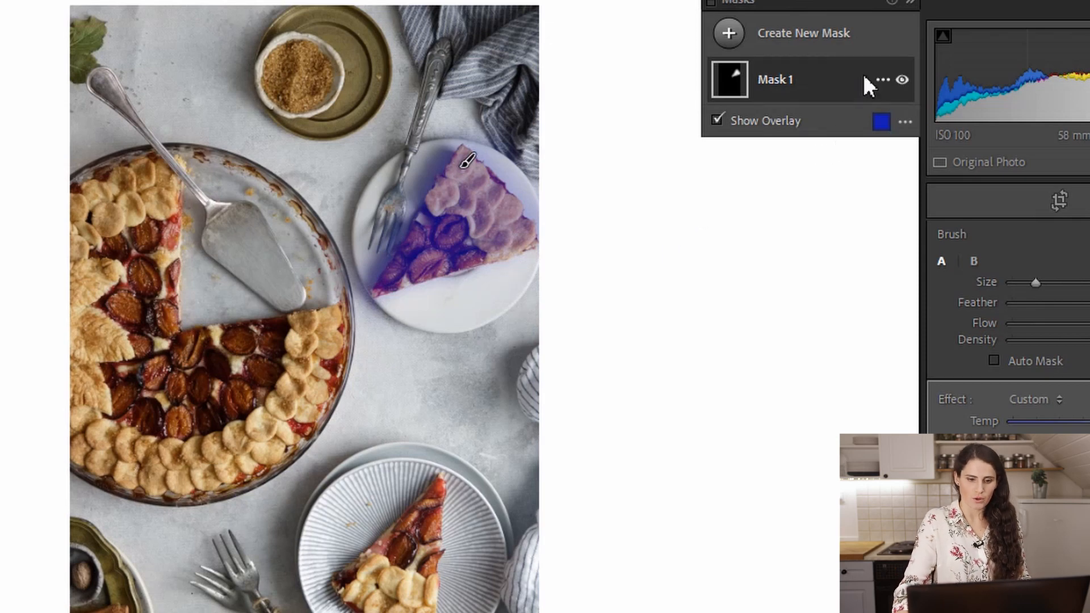
pyautogui.click(901, 80)
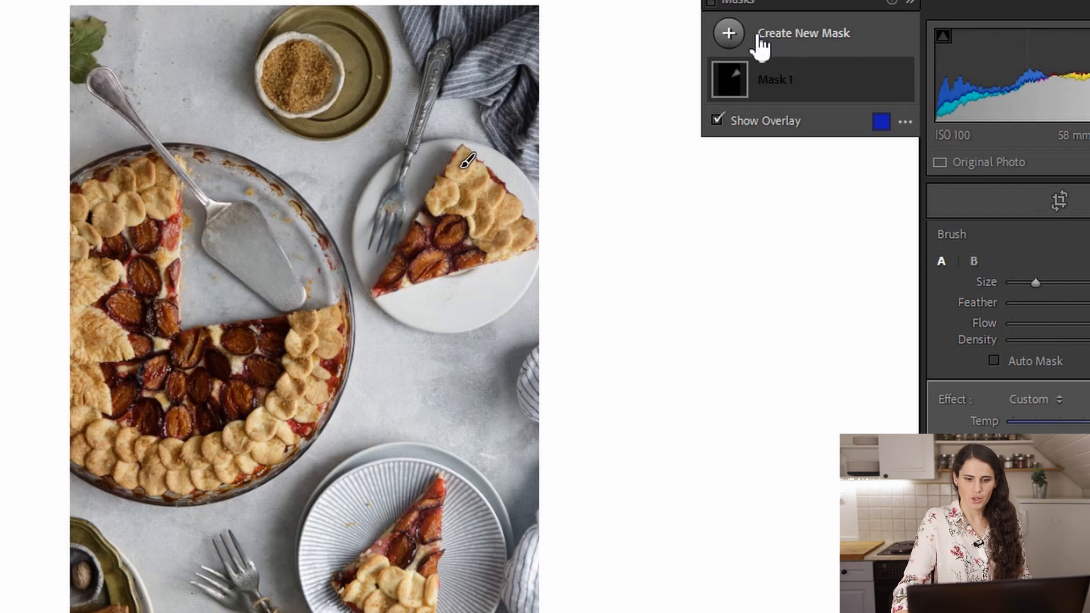
pyautogui.click(728, 36)
pyautogui.click(821, 139)
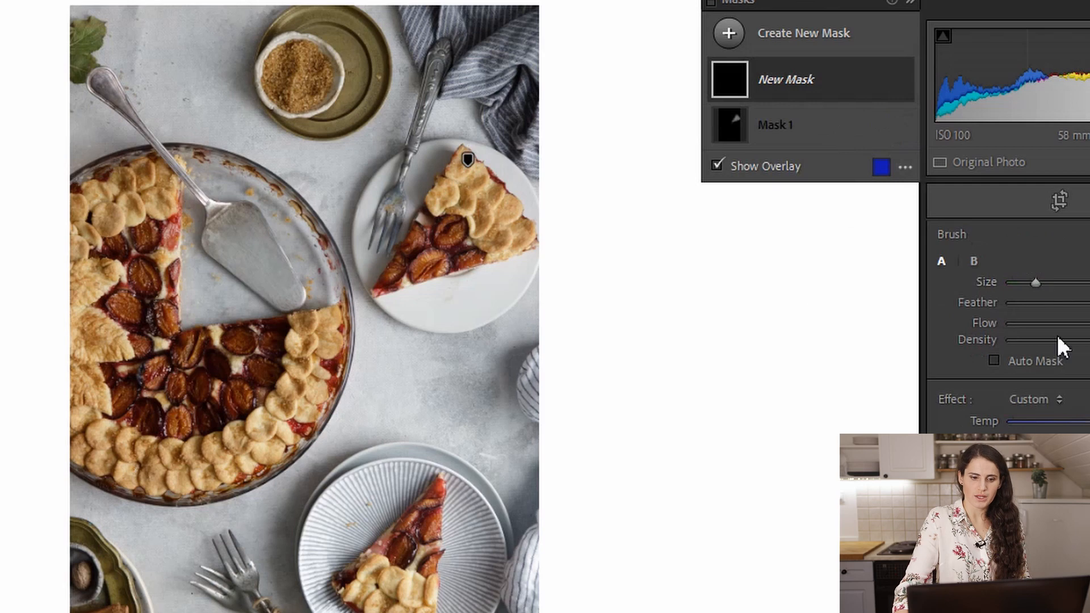
# Step: Turn on Auto Mask, enlarge the brush slightly and paint the new mask over the upper plate's pie slice
pyautogui.click(1037, 362)
pyautogui.scroll(2, 377, 194)
pyautogui.moveTo(434, 224)
pyautogui.mouseDown()
pyautogui.moveTo(448, 187)
pyautogui.moveTo(477, 164)
pyautogui.moveTo(451, 196)
pyautogui.moveTo(513, 244)
pyautogui.moveTo(431, 256)
pyautogui.mouseUp()
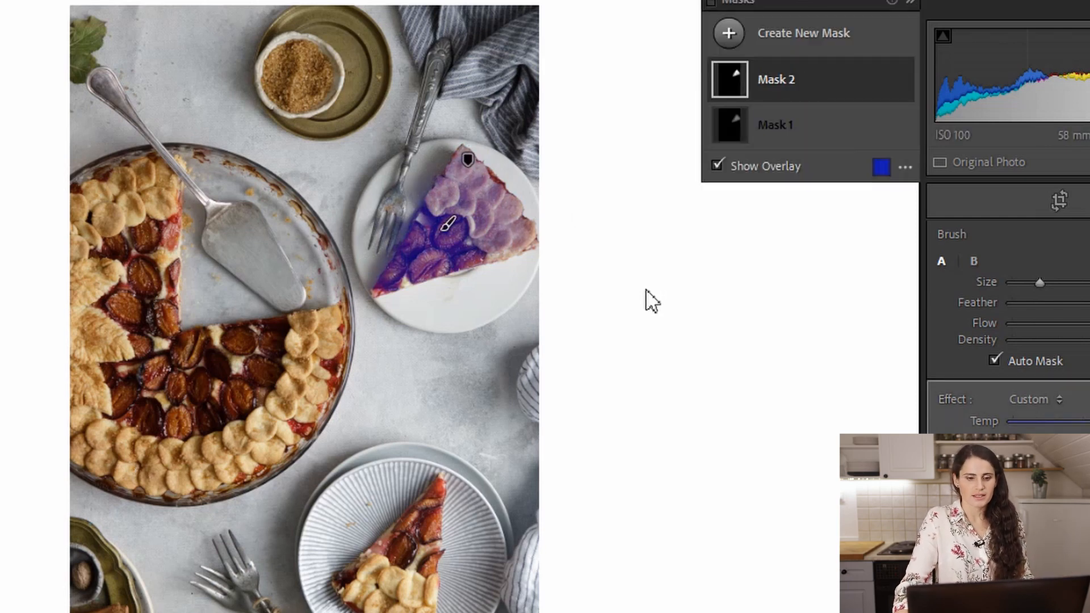
# Step: Hide the mask overlay, brighten the masked pie slice slightly with Exposure and close masking
pyautogui.press('o')
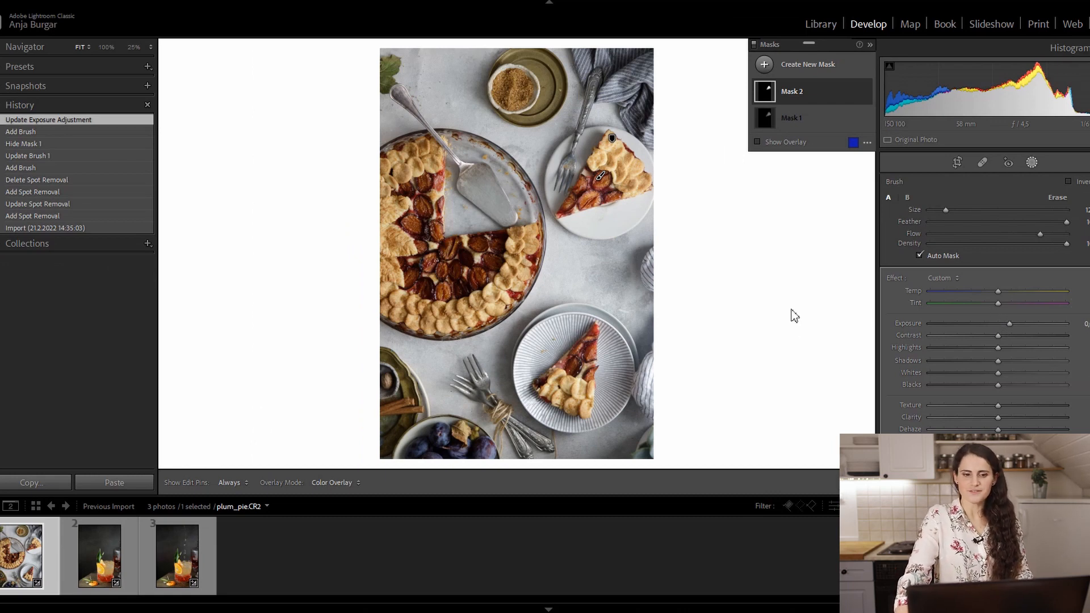
pyautogui.click(1031, 163)
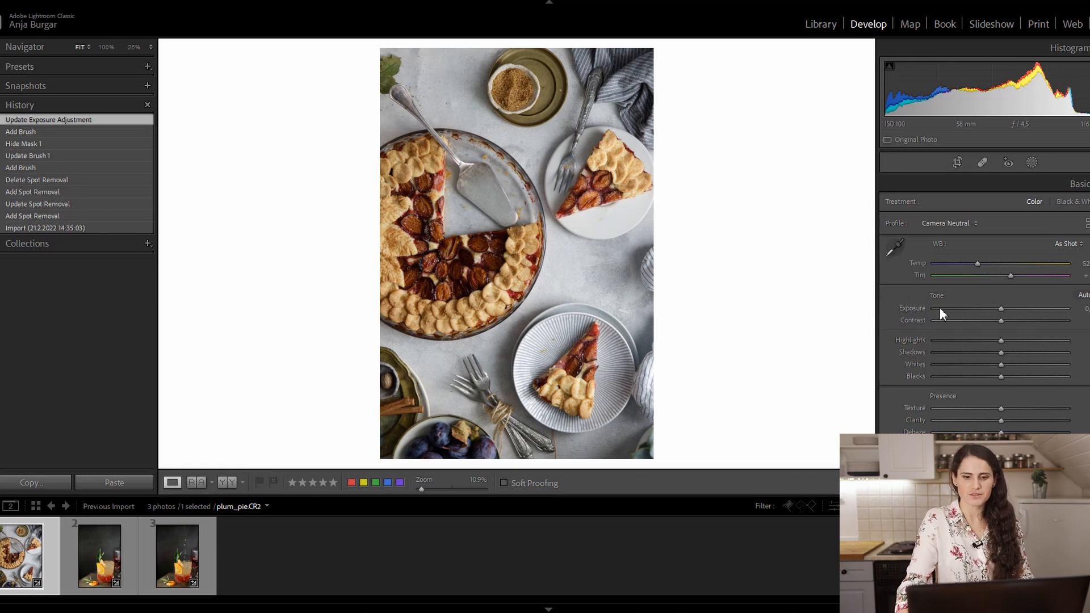
# Step: Raise the overall exposure of the pie photo slightly
pyautogui.moveTo(1000, 308)
pyautogui.mouseDown()
pyautogui.moveTo(1020, 308)
pyautogui.moveTo(1010, 307)
pyautogui.mouseUp()
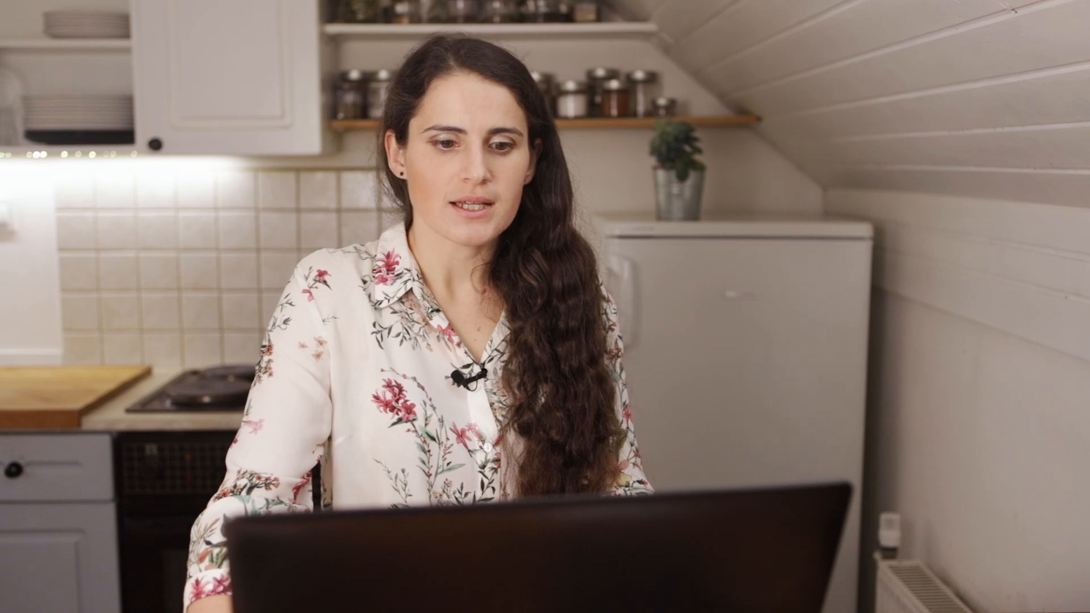